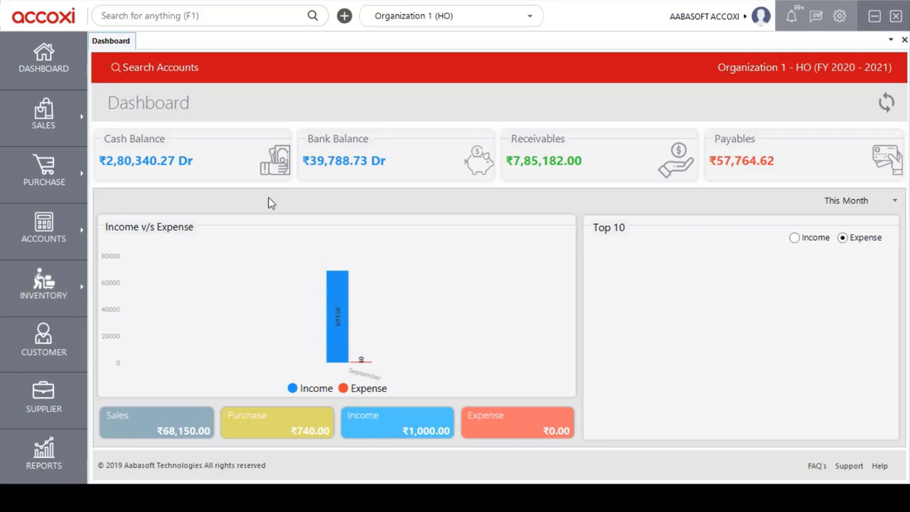
Open the inventory Items list and look over its row actions and search field.
click(71, 287)
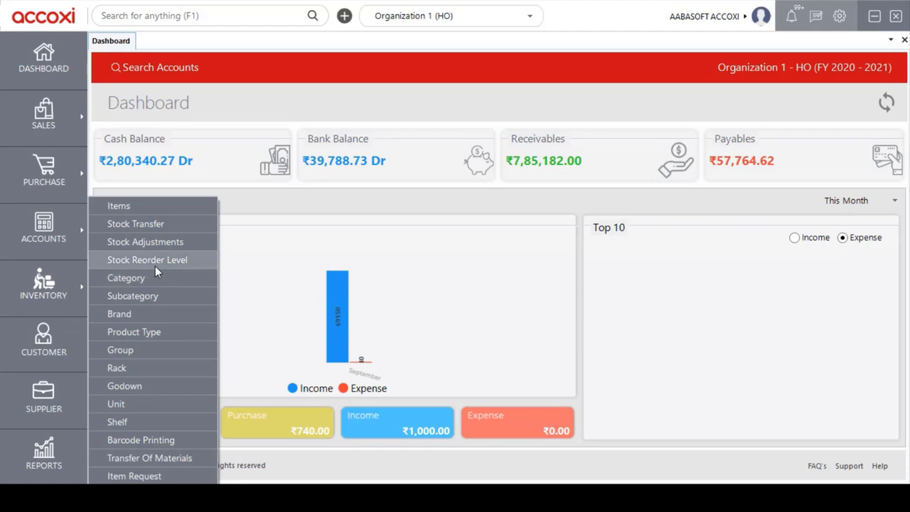
click(190, 214)
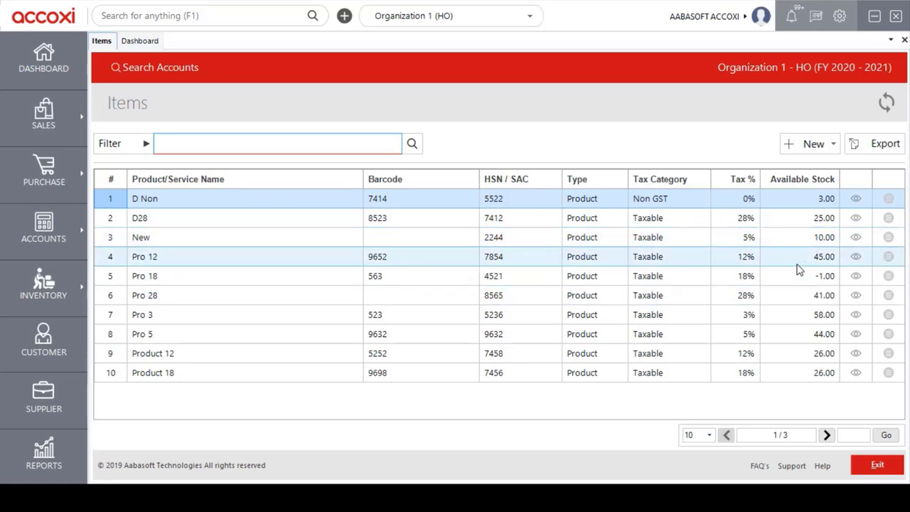
click(859, 242)
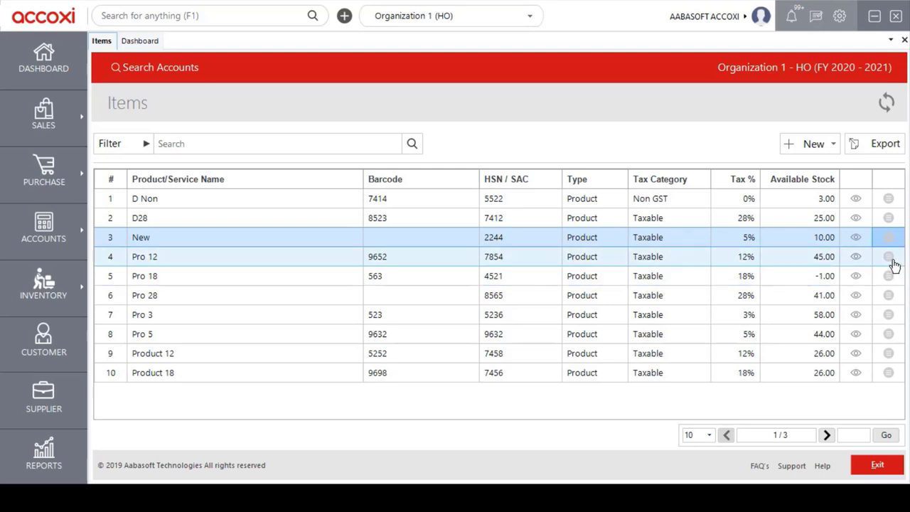
click(889, 259)
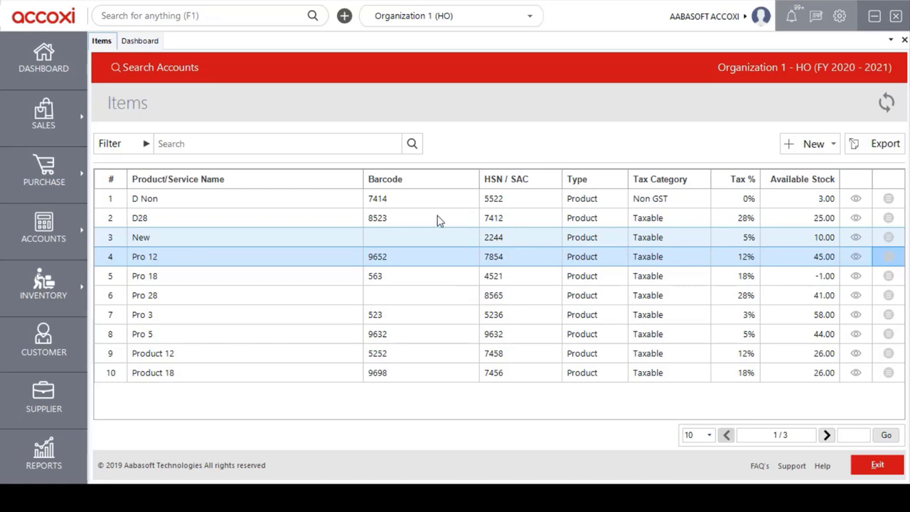
click(290, 141)
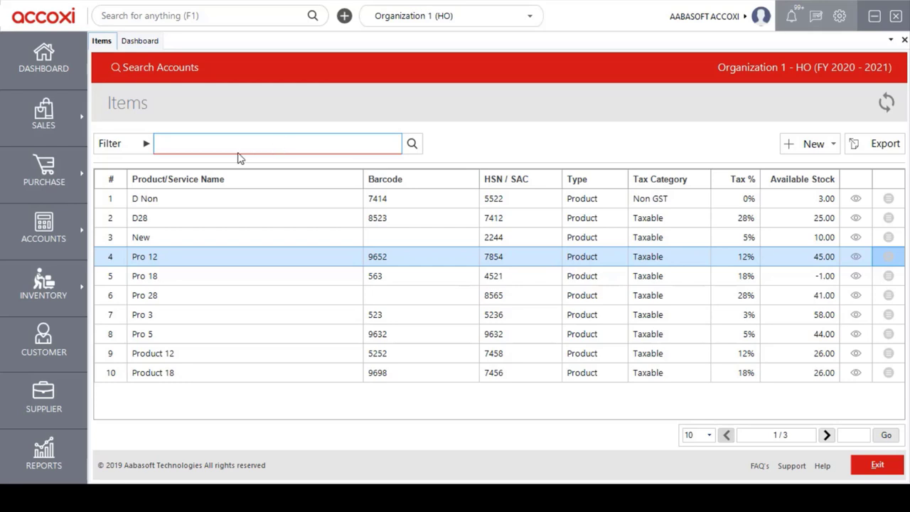
click(304, 97)
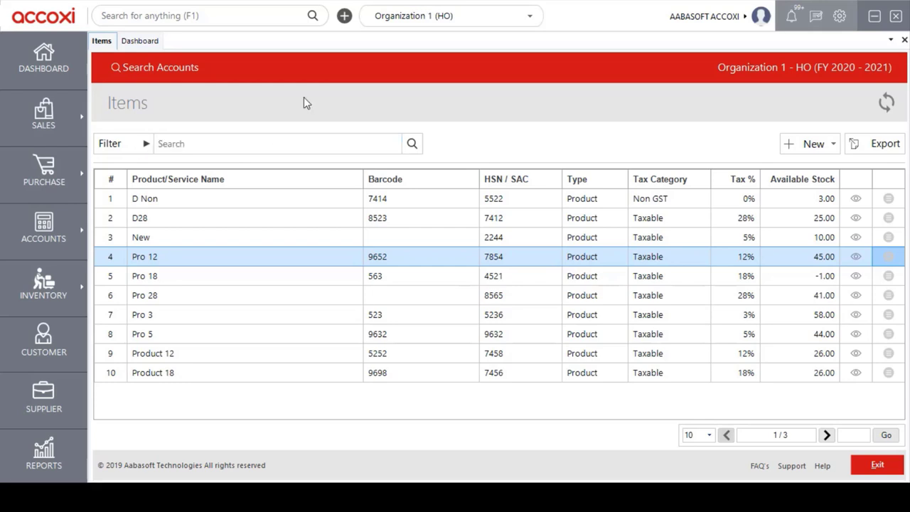
Review the item filter's barcode, product/service name, HSN/SAC, Product and Service options, and close it without applying.
click(143, 145)
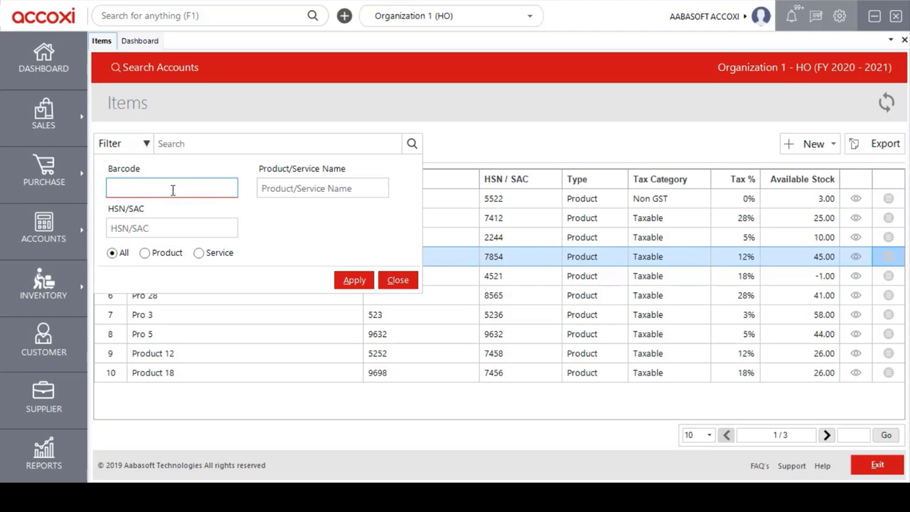
click(302, 188)
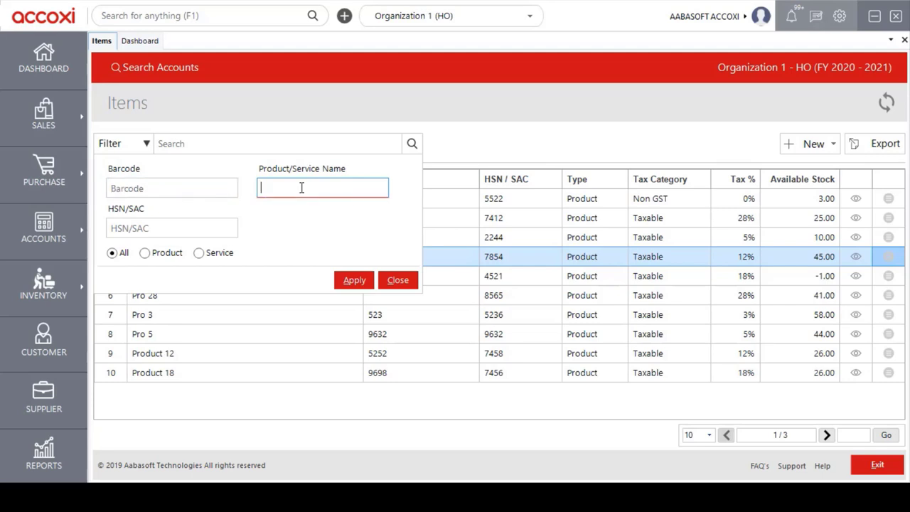
click(196, 227)
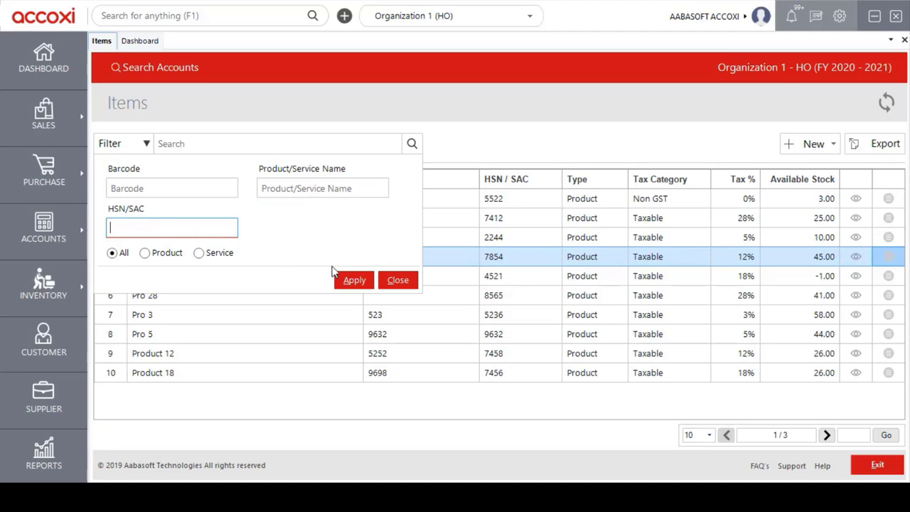
click(145, 253)
click(200, 254)
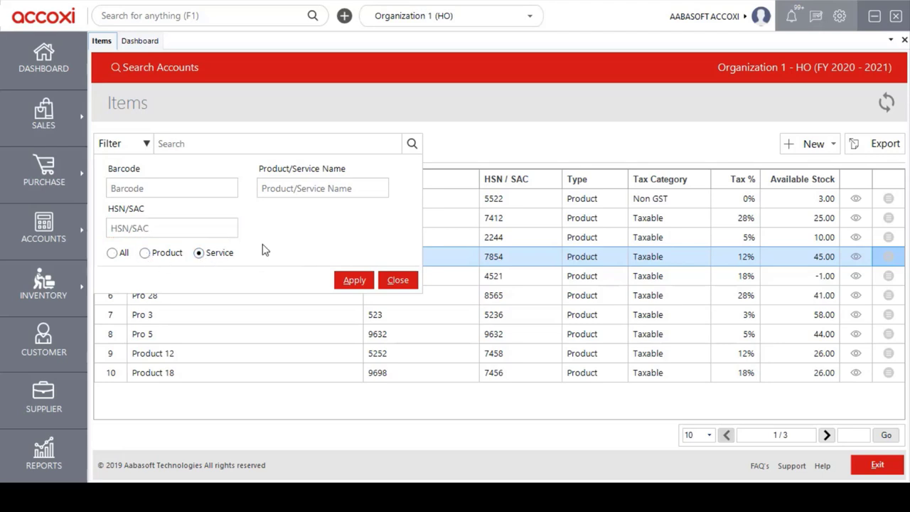
click(406, 286)
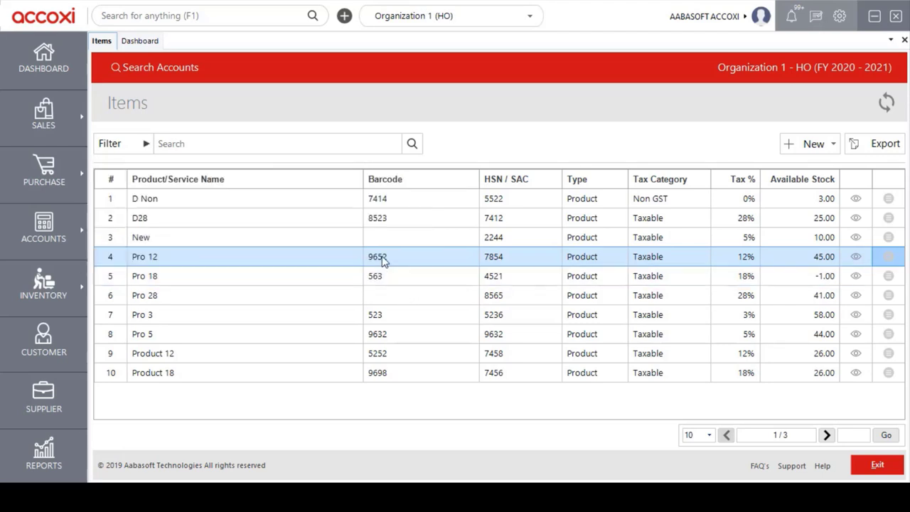
Start creating a new item of type Product from the Items list.
click(817, 147)
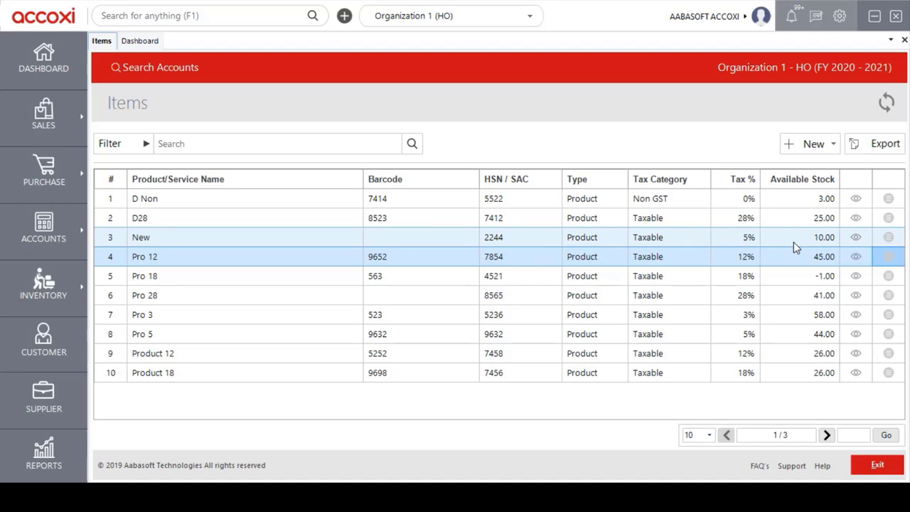
click(812, 149)
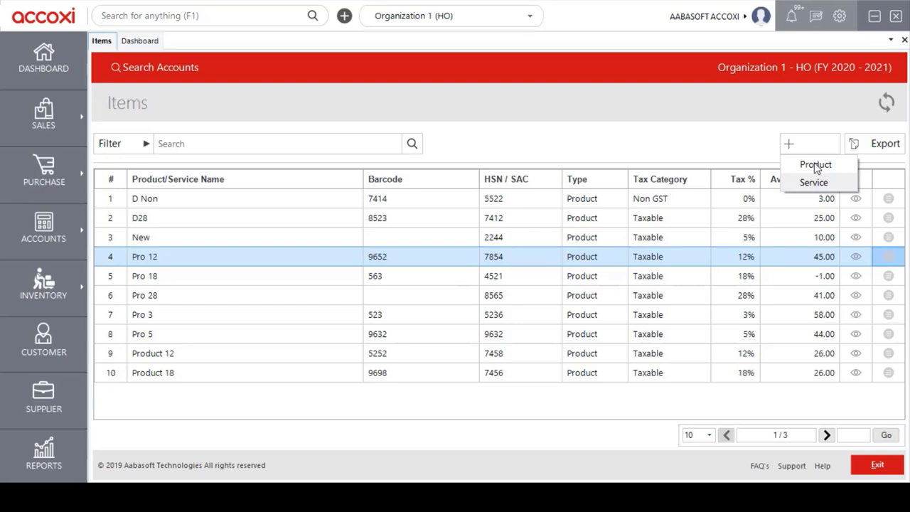
click(815, 165)
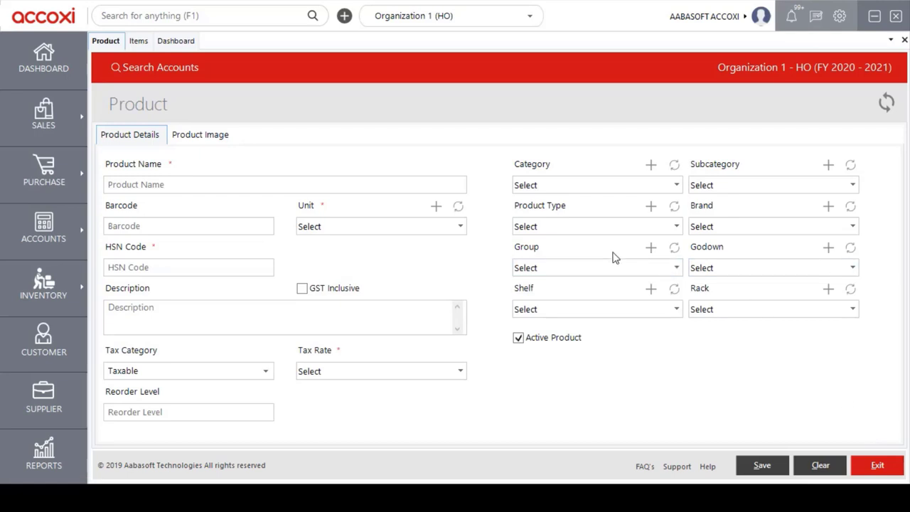
Examine the new product's Product Name, Barcode, Unit and HSN Code fields, including the available units.
click(296, 185)
click(295, 185)
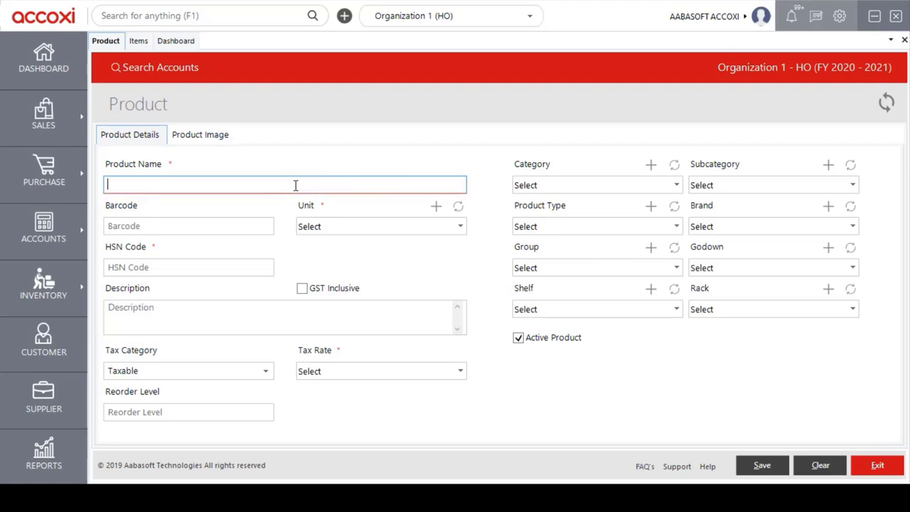
click(230, 224)
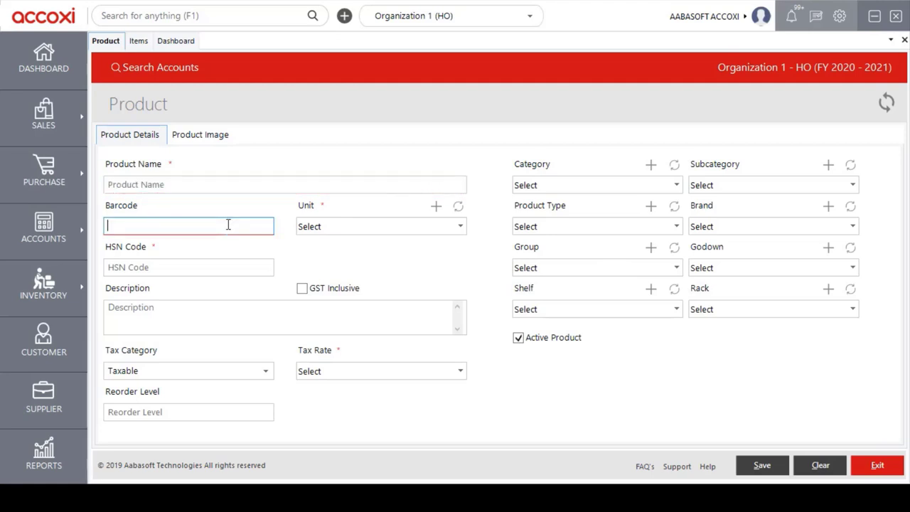
click(460, 228)
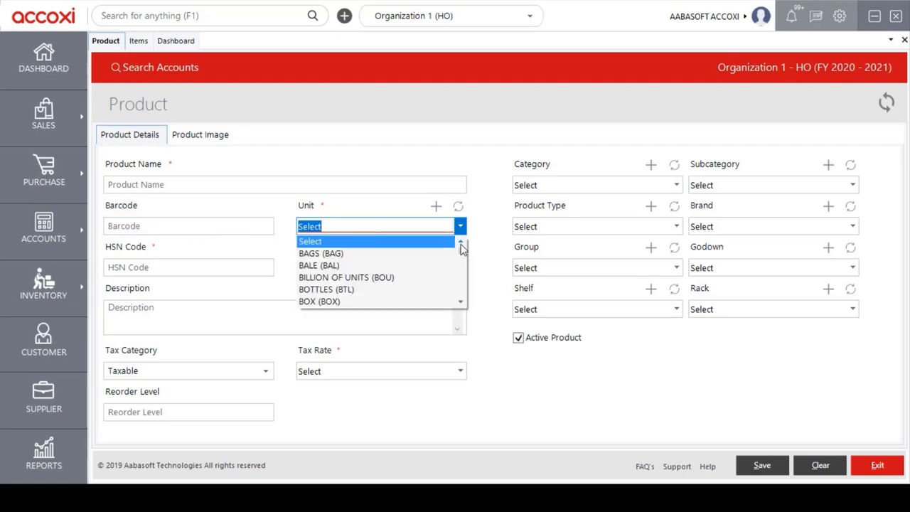
mouse_move(462, 251)
mouse_down()
mouse_move(463, 269)
mouse_move(462, 246)
mouse_up()
click(461, 232)
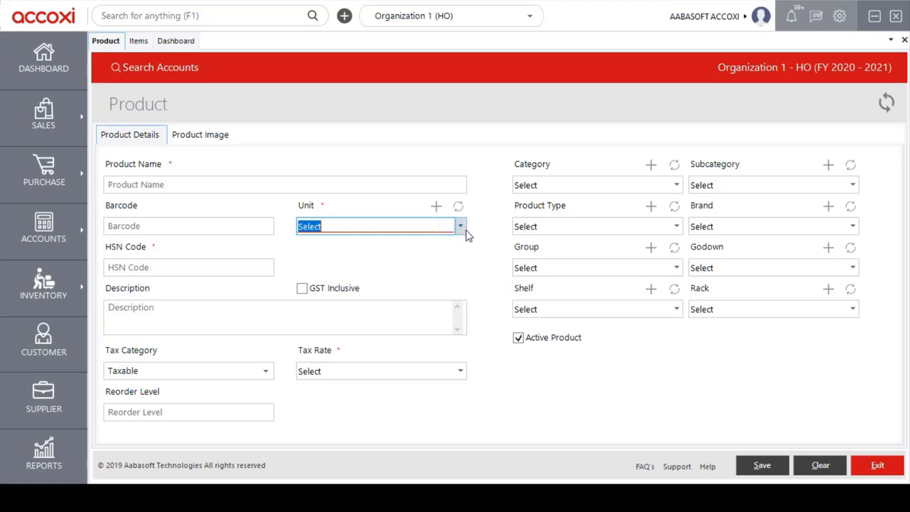
click(240, 266)
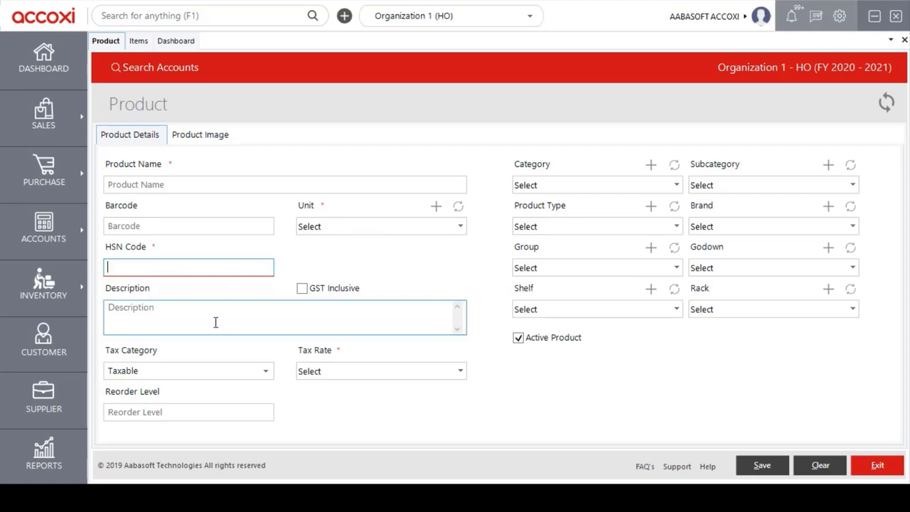
Enable GST Inclusive for the product, review the selectable tax rates, and disable GST Inclusive again.
click(303, 291)
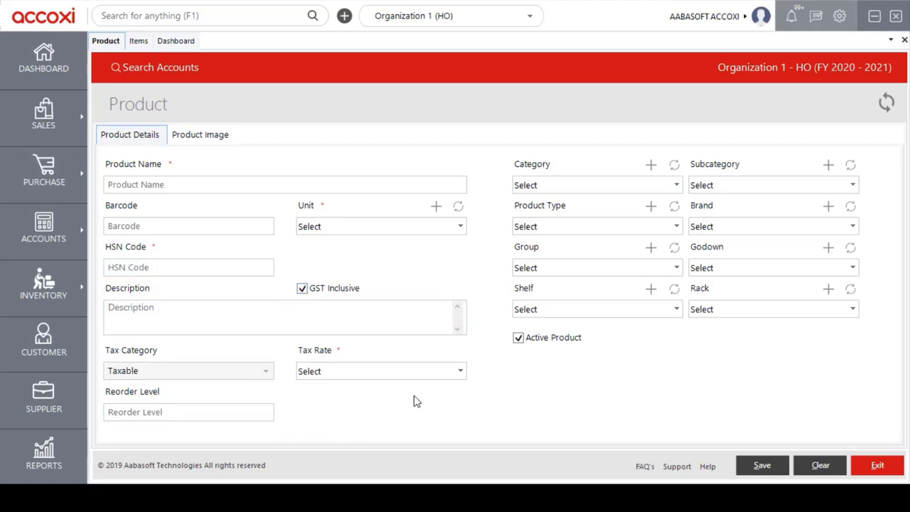
click(460, 372)
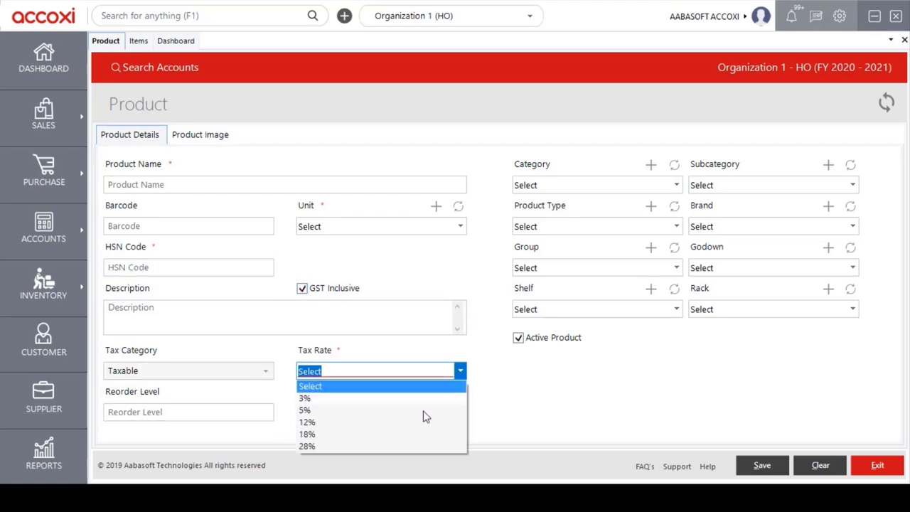
click(462, 383)
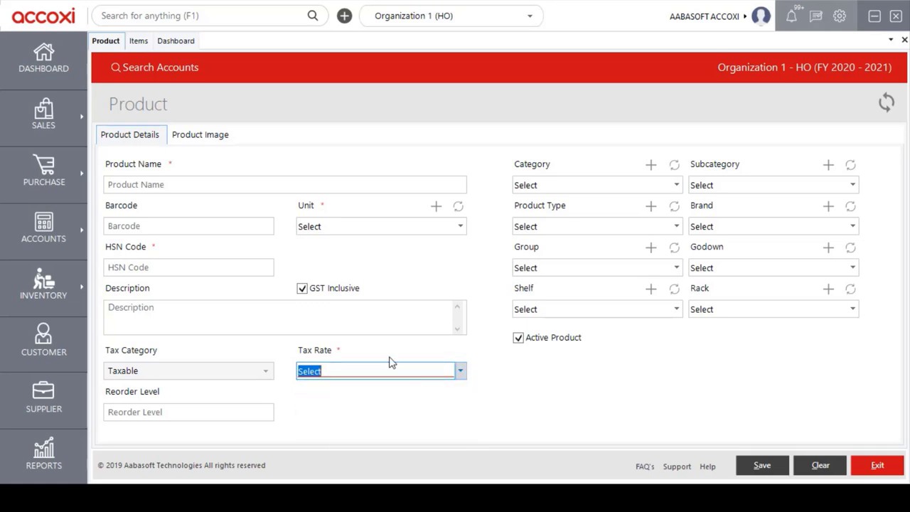
click(302, 289)
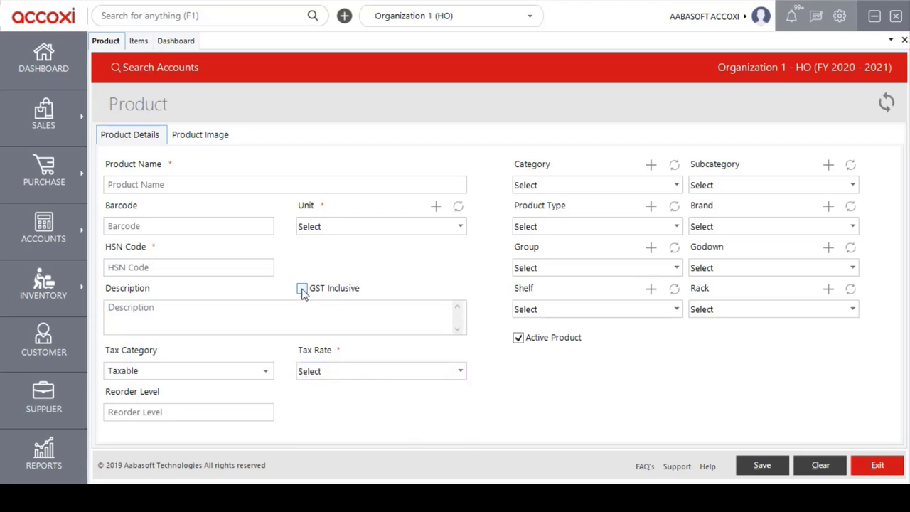
Review the product's tax category options and its Reorder Level field.
click(266, 372)
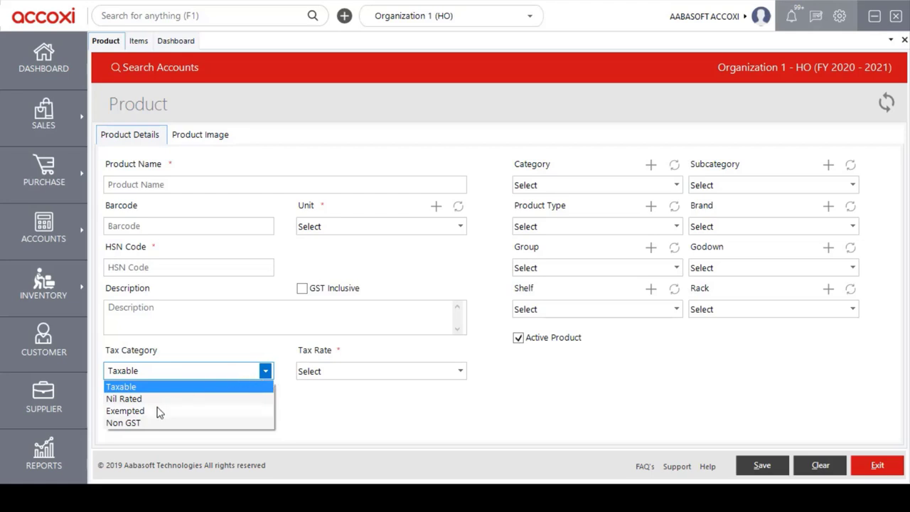
click(267, 373)
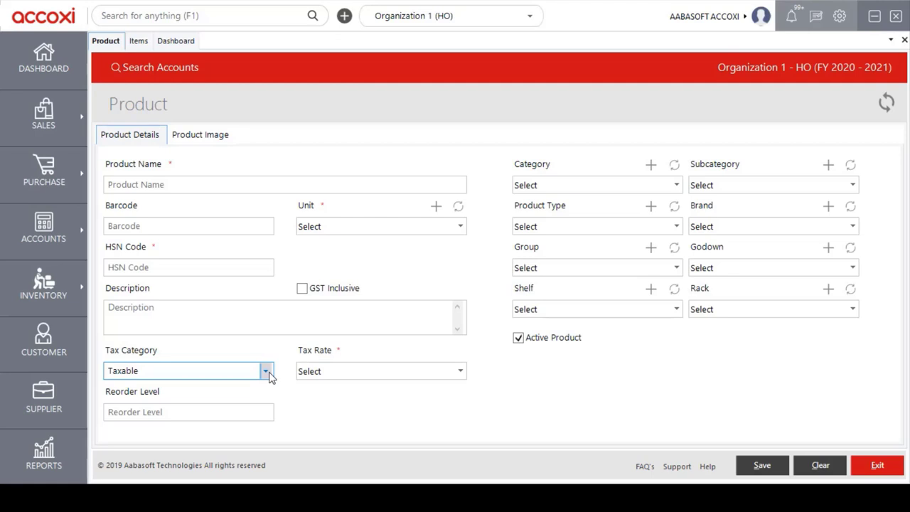
key(Tab)
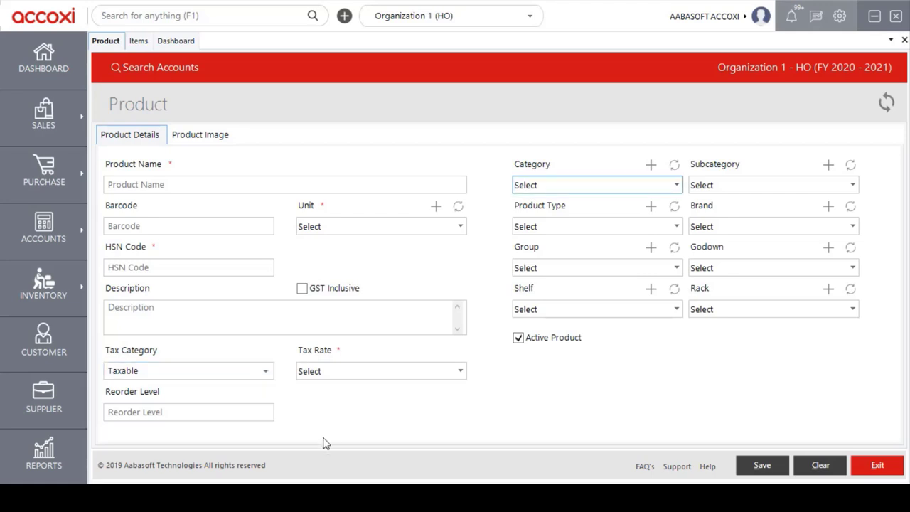
click(227, 418)
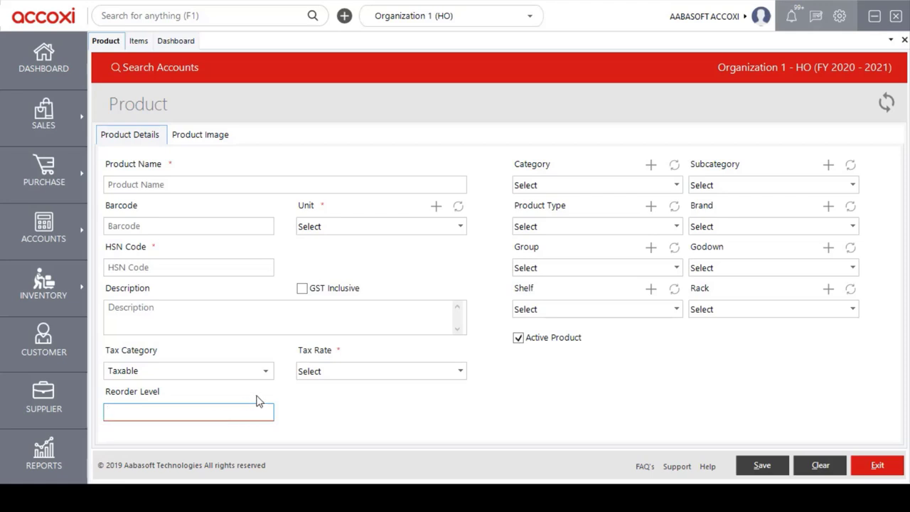
Check the selectable values for the product's Category and Shelf.
click(677, 186)
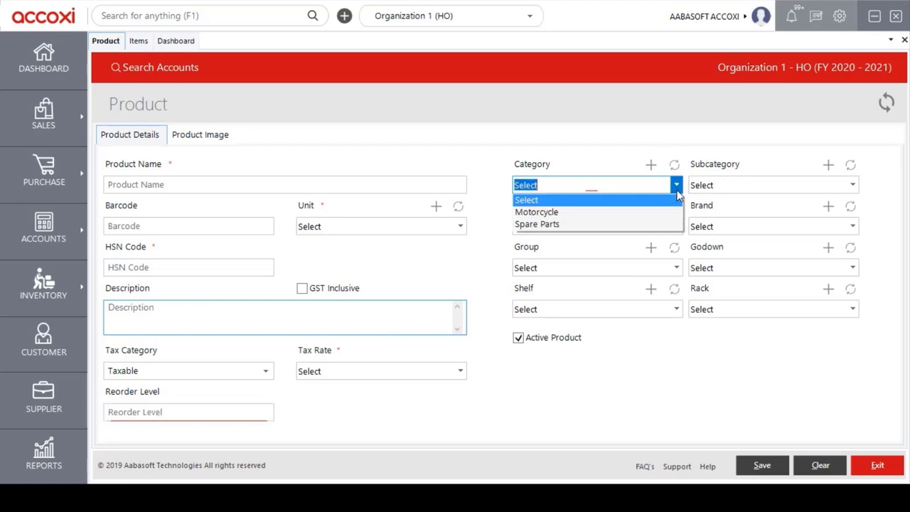
click(677, 187)
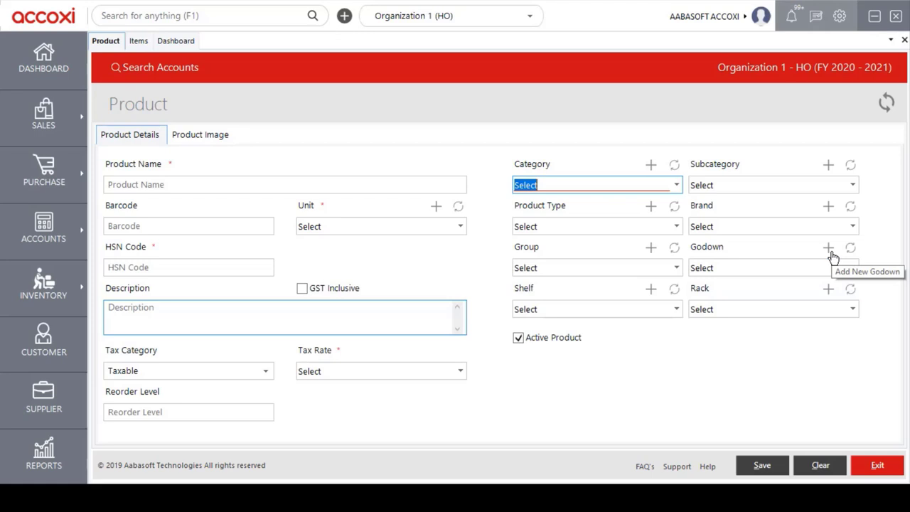
click(679, 315)
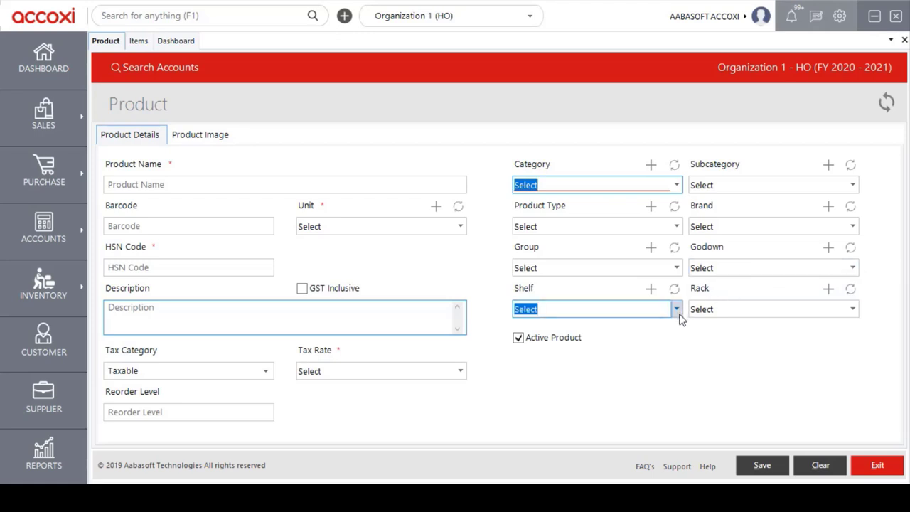
click(679, 315)
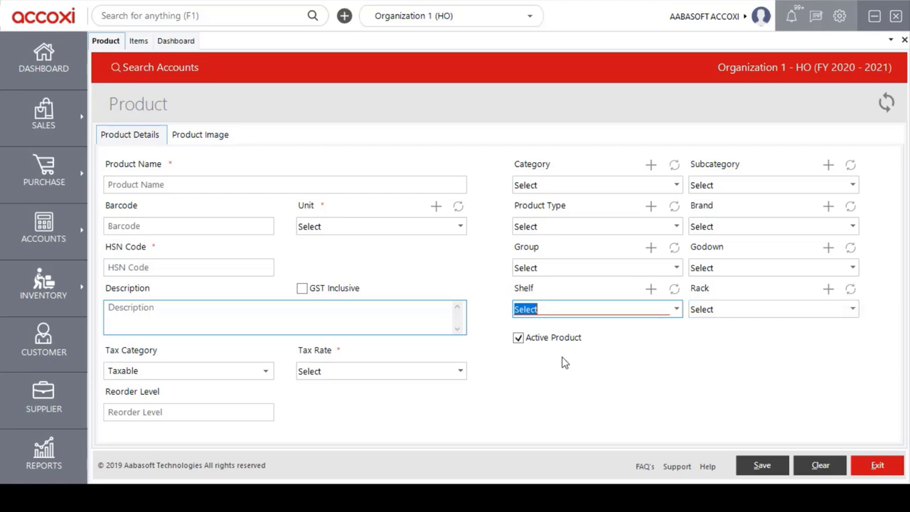
Mark the product as inactive, set it back to active, and return to the Product Name field.
click(518, 338)
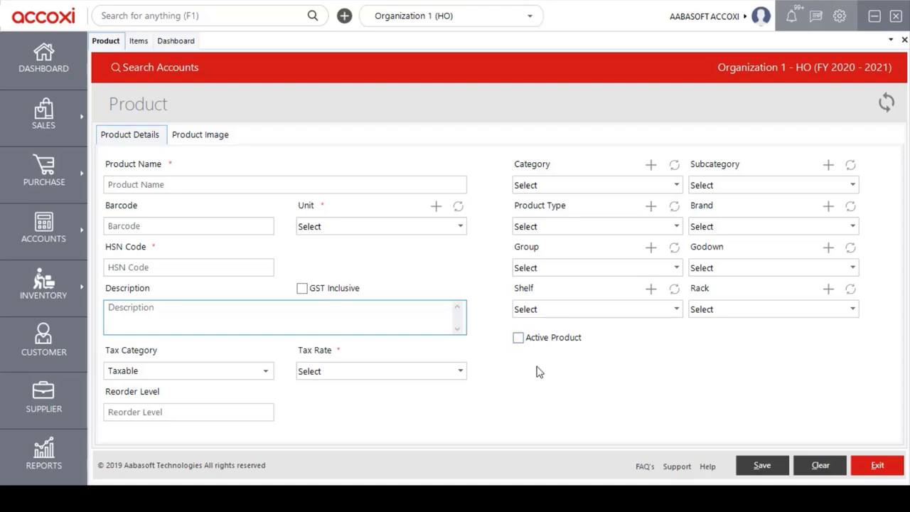
click(520, 345)
click(289, 183)
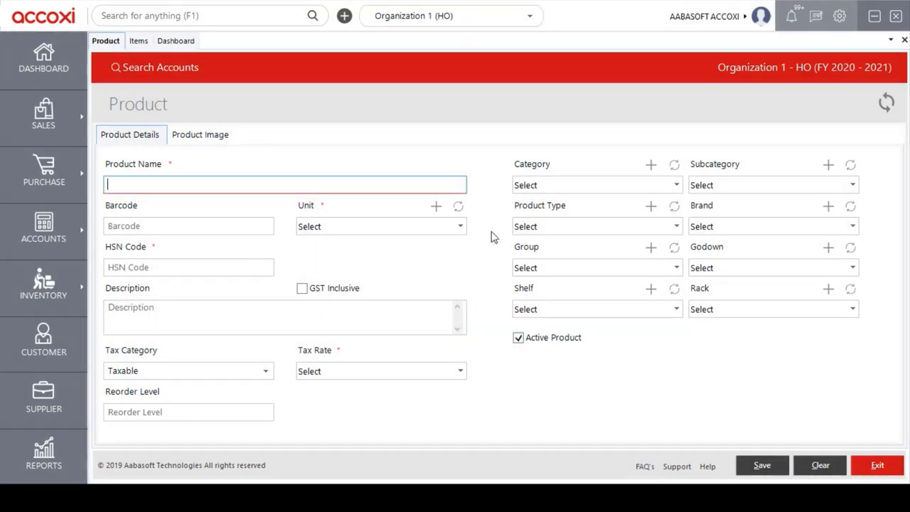
Review the Title and Type fields of the product's image entry and add two more image rows.
click(220, 140)
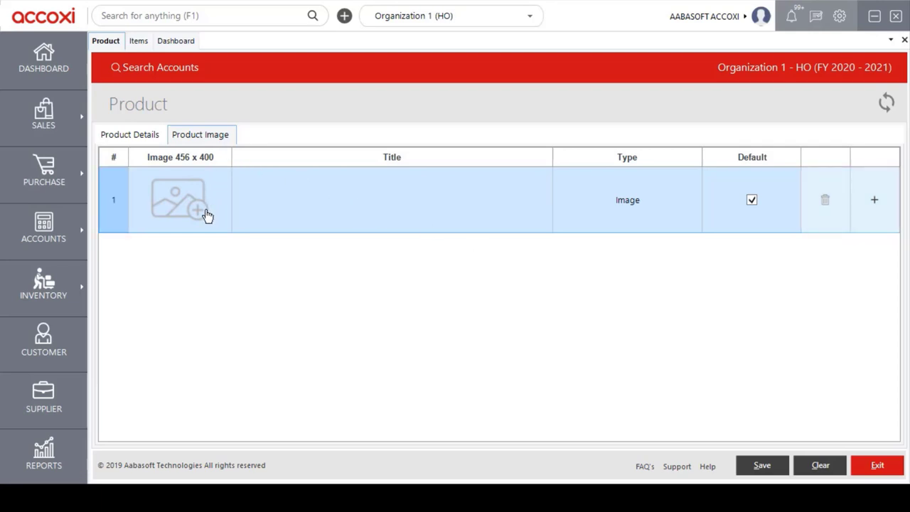
click(323, 212)
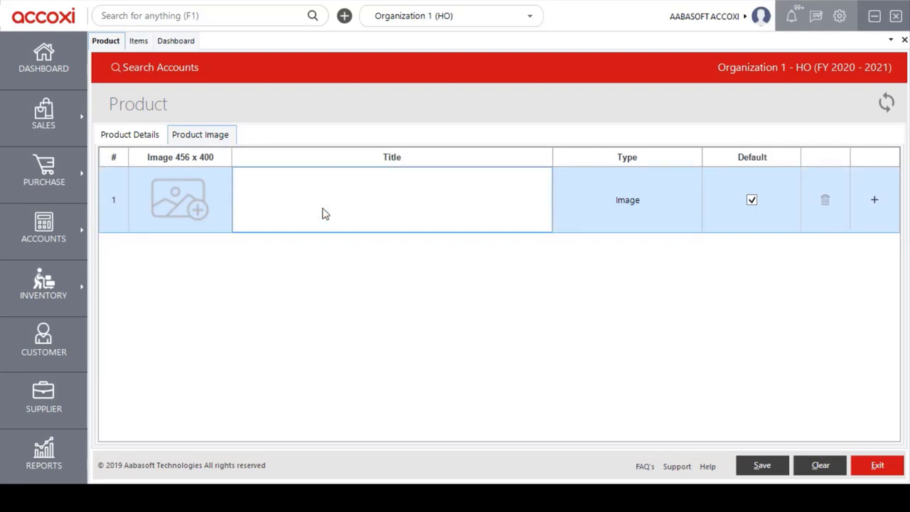
click(601, 215)
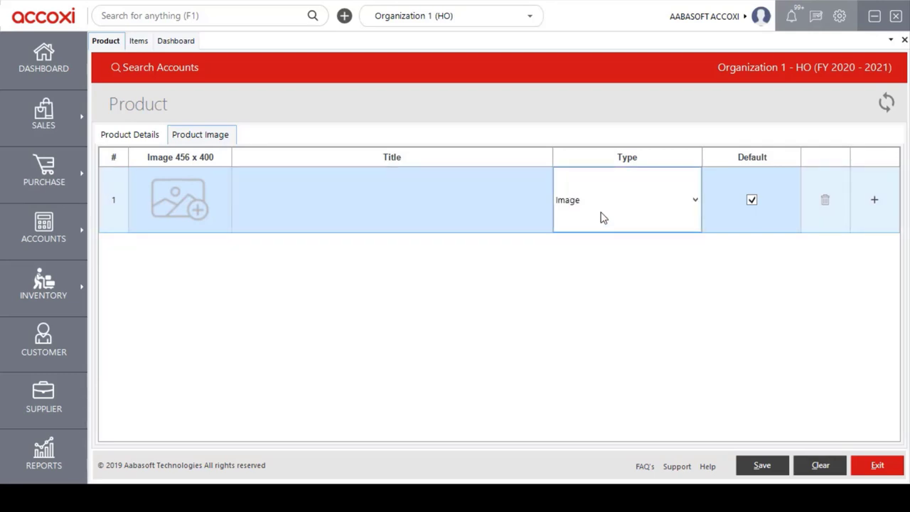
click(692, 207)
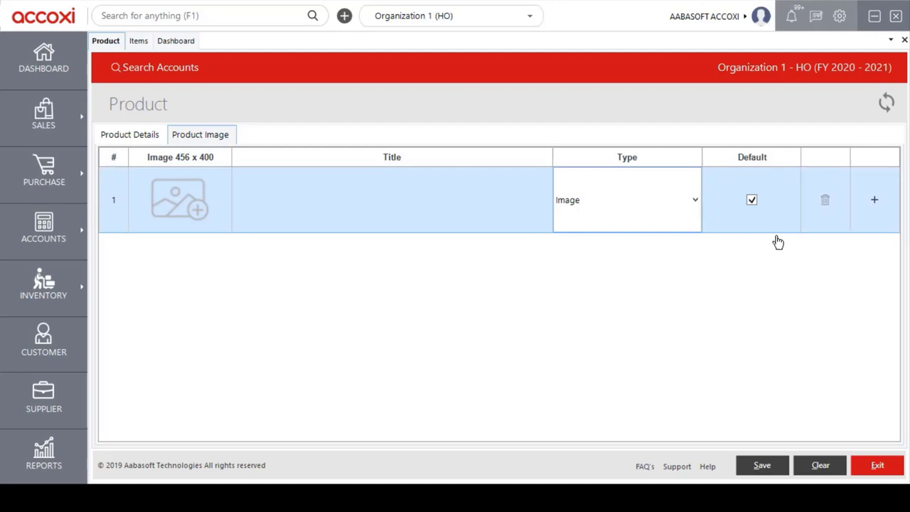
click(874, 225)
click(880, 262)
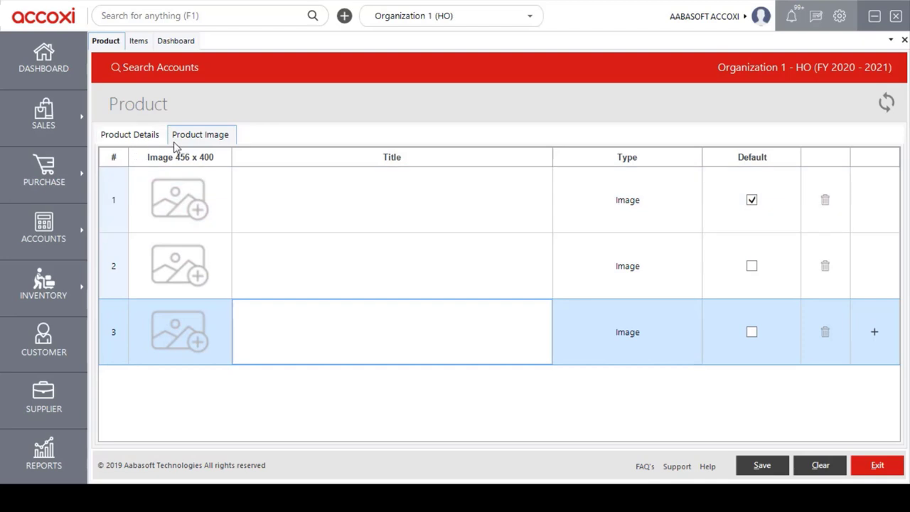
Save the product and choose to create a batch for it.
click(754, 463)
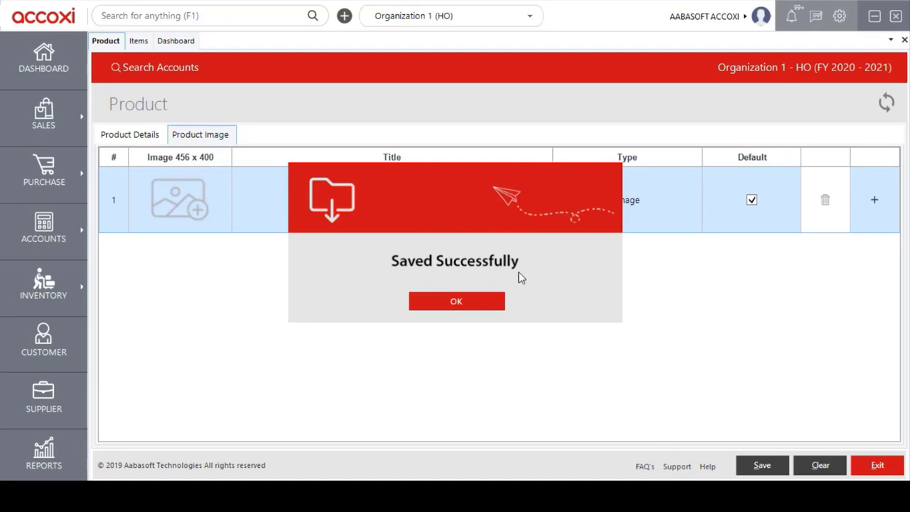
click(483, 305)
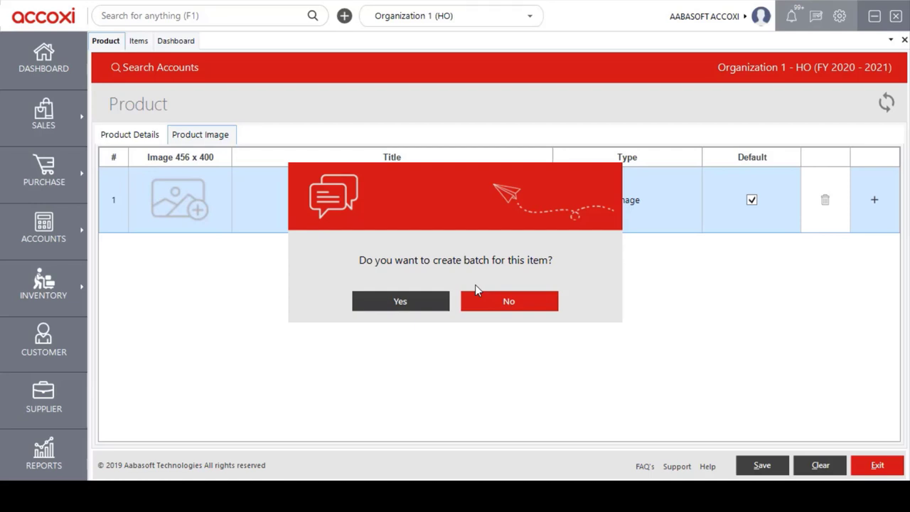
click(401, 301)
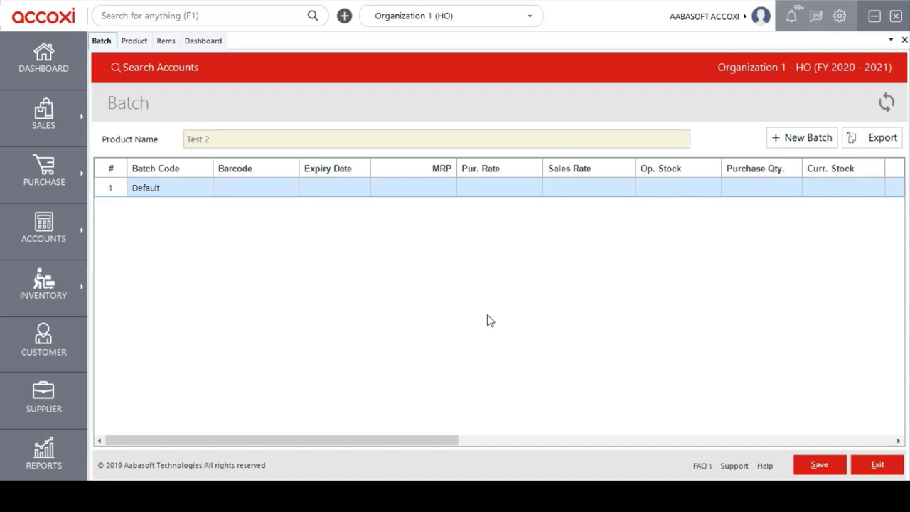
Examine the Default batch's Barcode, Expiry Date, MRP, Pur. Rate and Sales Rate fields, including the expiry date calendar.
click(239, 197)
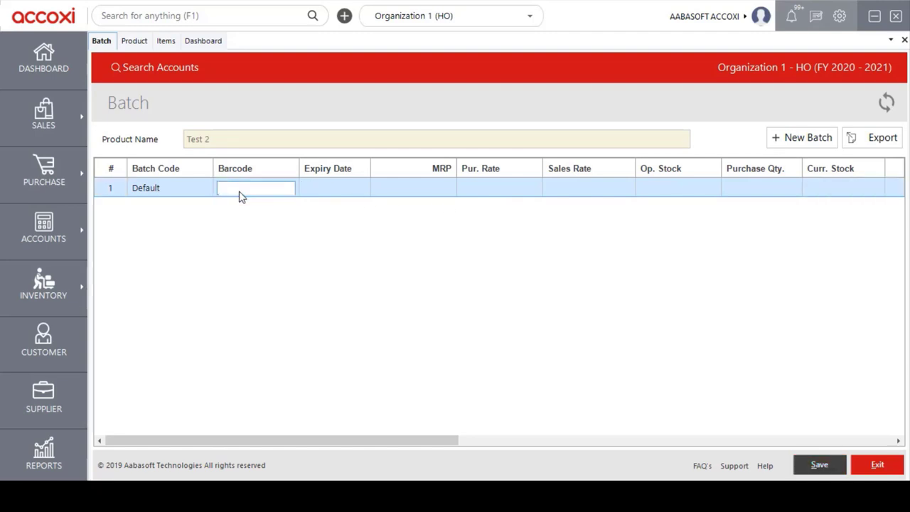
key(Tab)
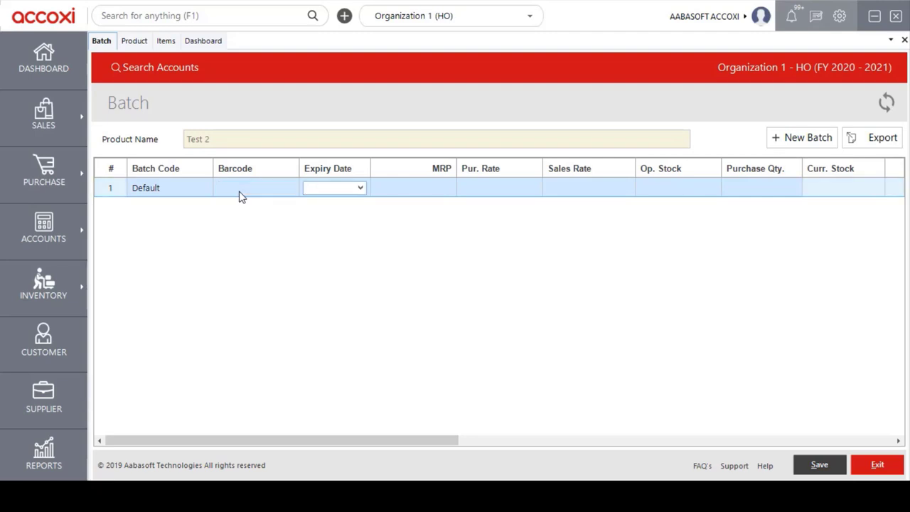
key(Tab)
key(shift+Tab)
click(360, 187)
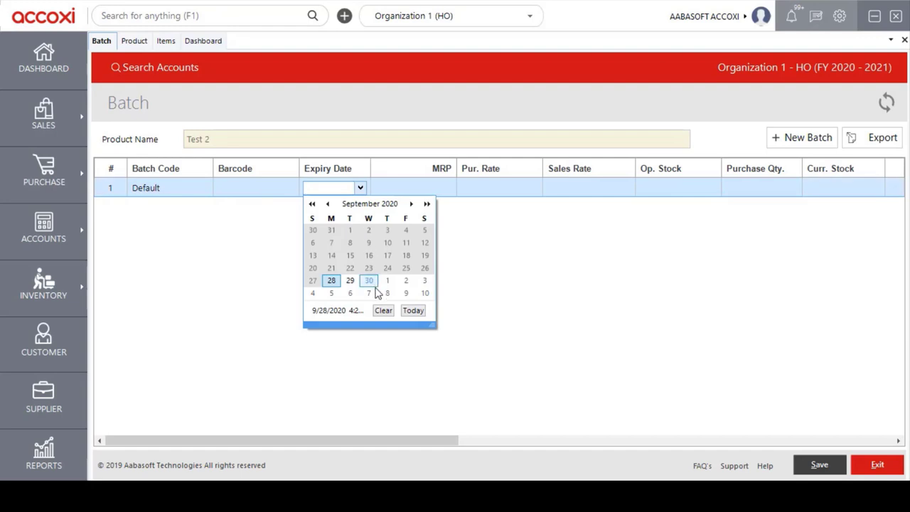
click(361, 188)
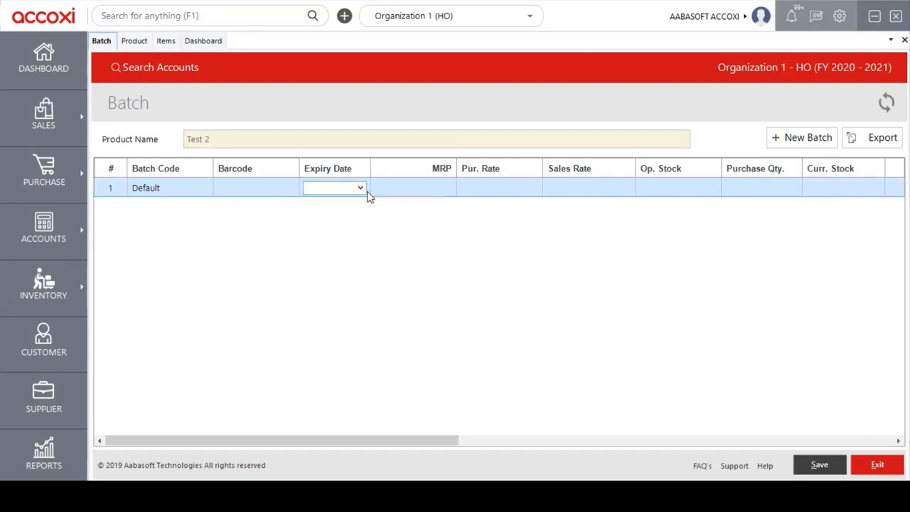
key(Tab)
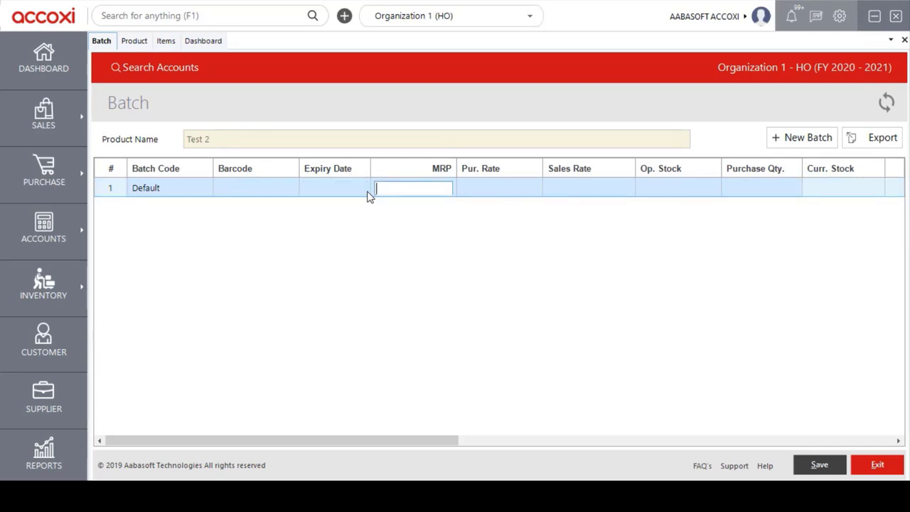
key(Tab)
key(Tab)
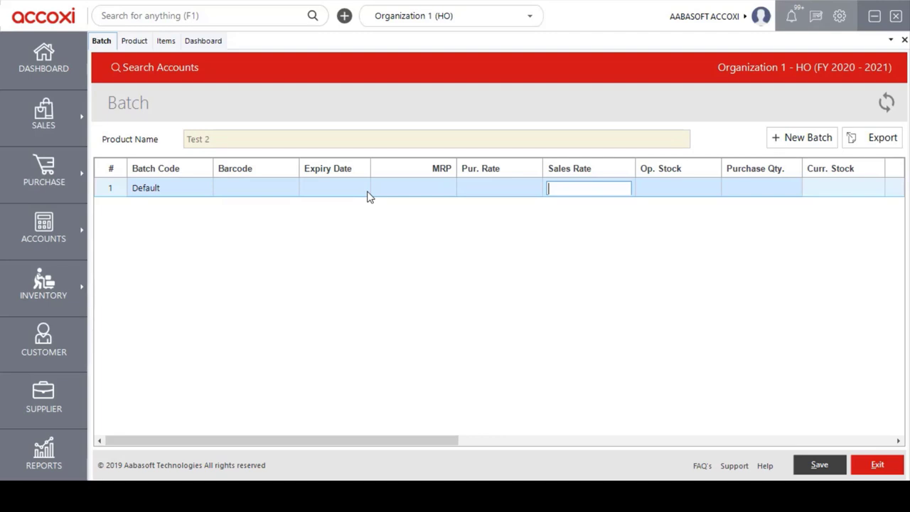
Review the batch's remaining stock and quantity columns and exit the batch form.
click(445, 441)
drag(444, 446, 592, 462)
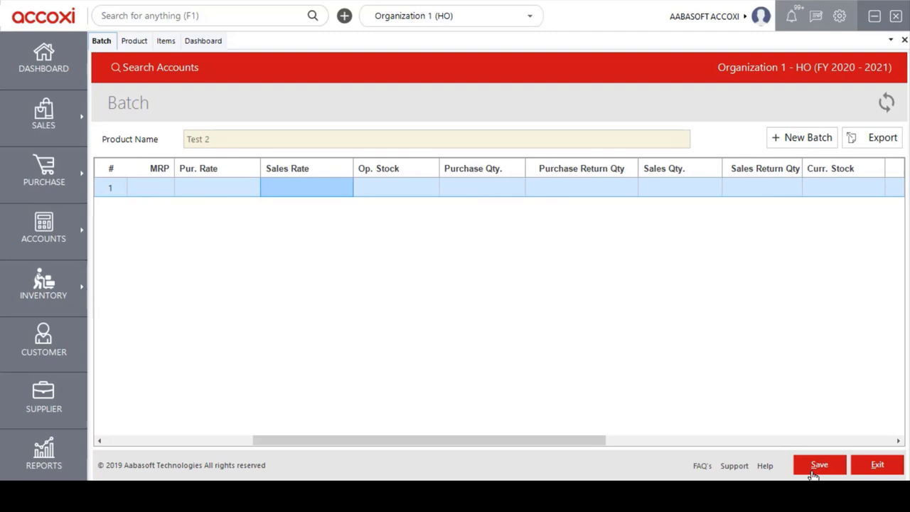
click(860, 473)
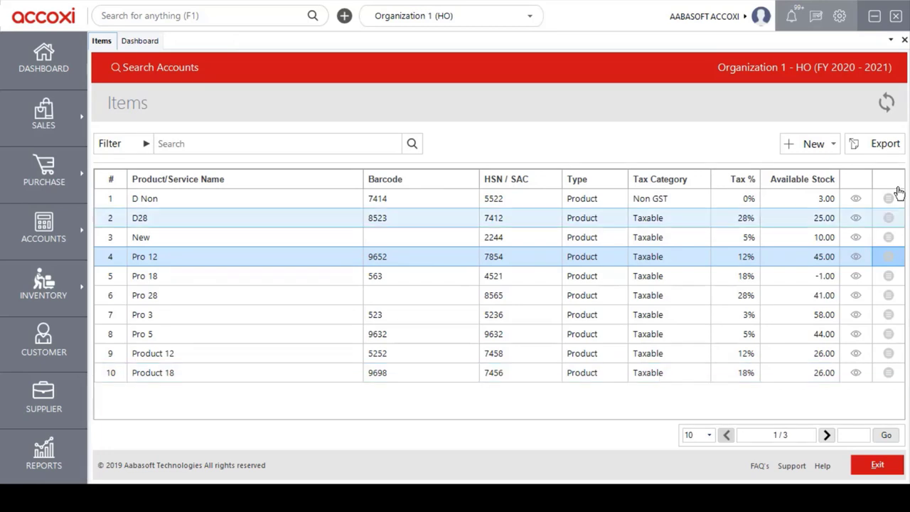
Open a new service form from the Items list and review its Service Code, SAC Code and Rate fields.
click(822, 150)
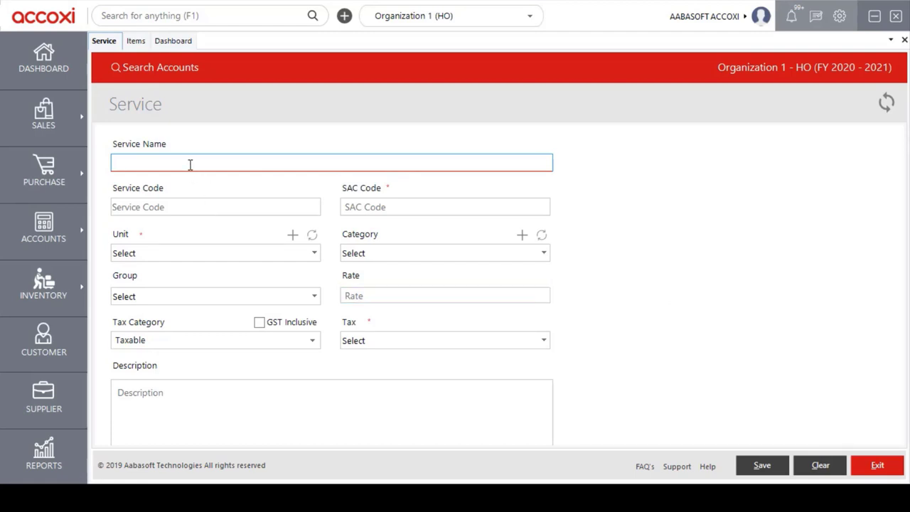
click(178, 207)
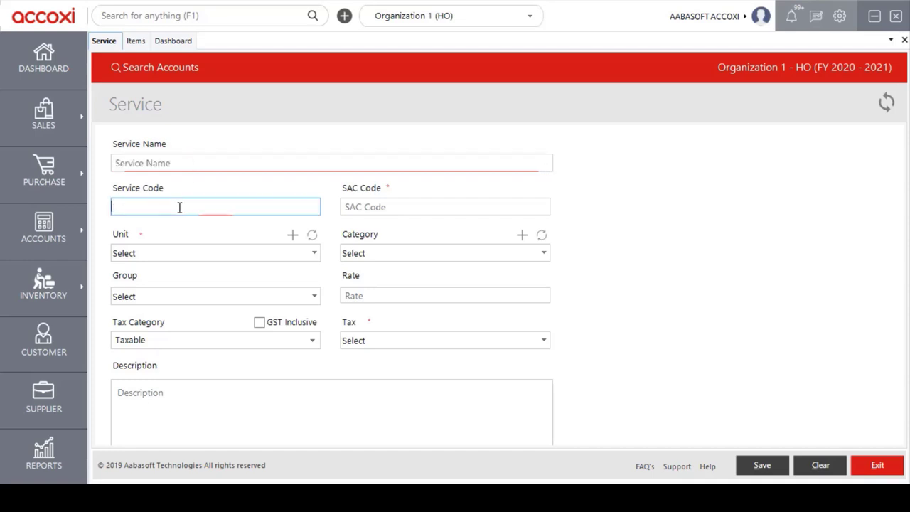
click(370, 208)
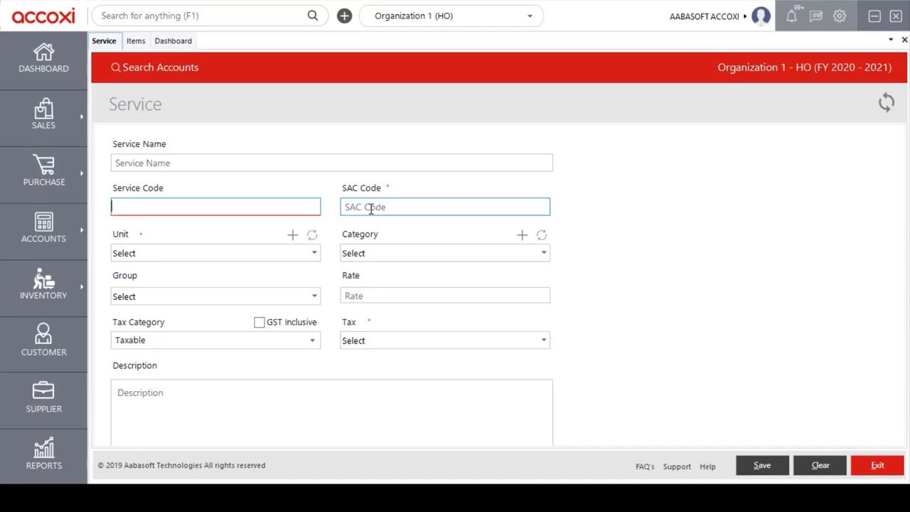
click(369, 207)
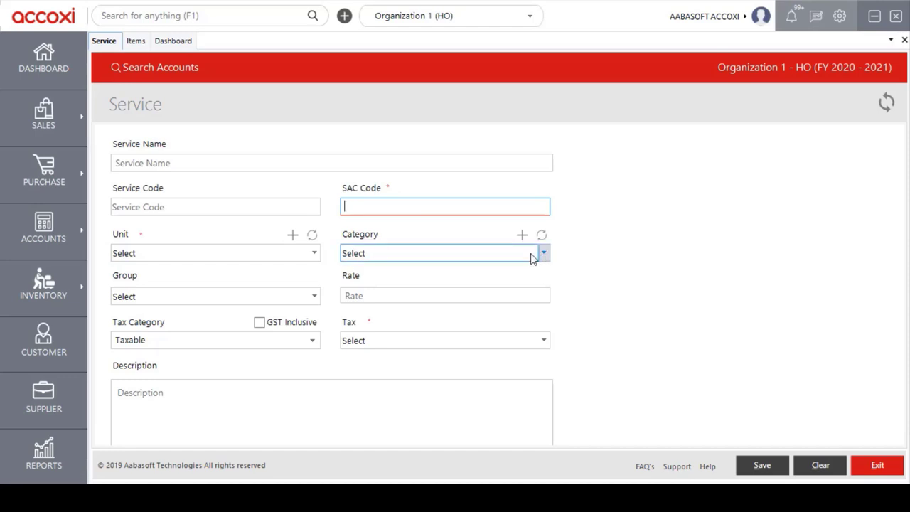
click(368, 293)
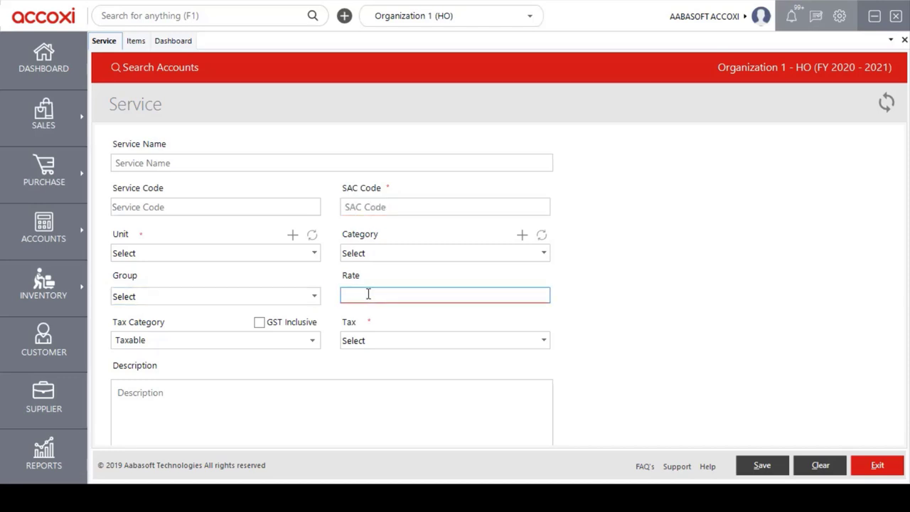
Enable GST Inclusive for the service, check the Tax field, and disable GST Inclusive again.
click(259, 323)
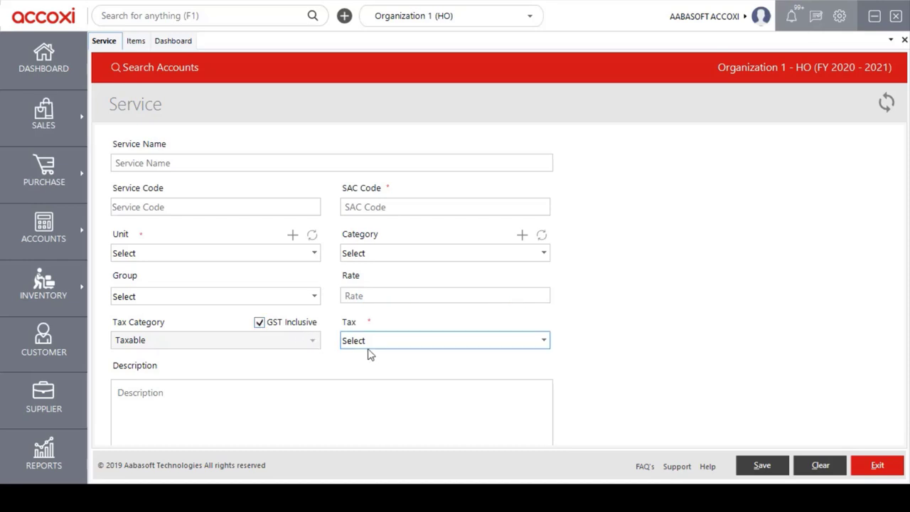
click(544, 340)
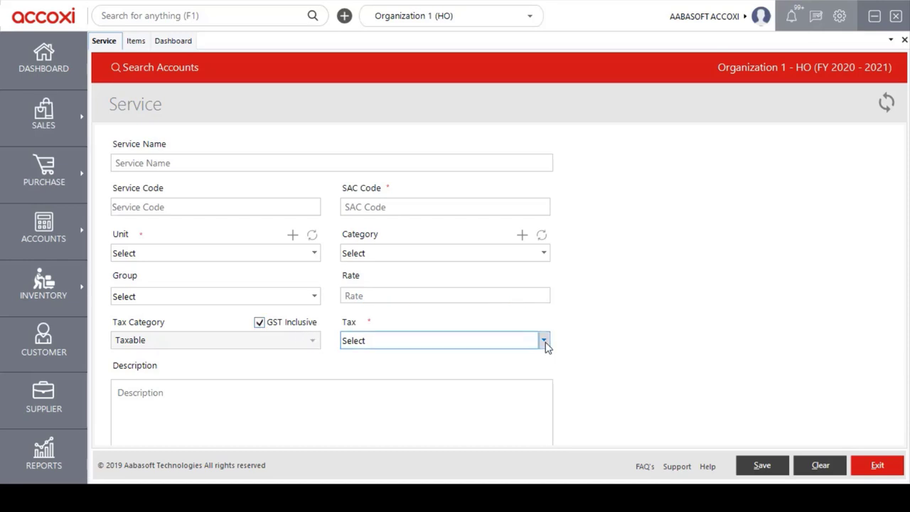
click(261, 323)
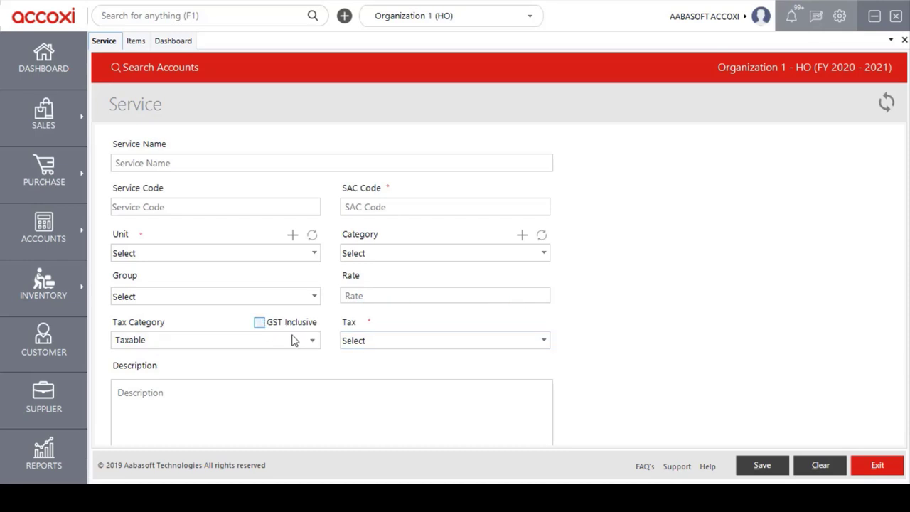
Review the service's tax category options and exit the service form without saving.
click(313, 340)
click(316, 342)
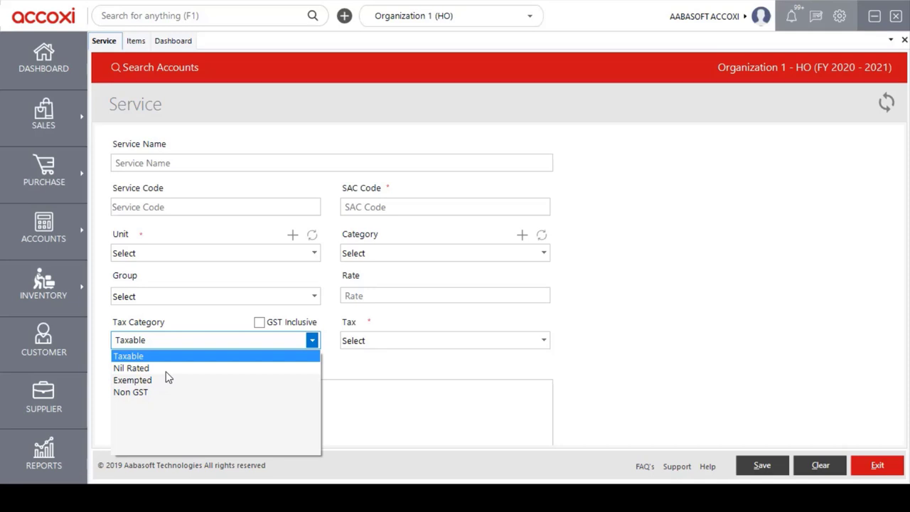
click(312, 340)
click(417, 411)
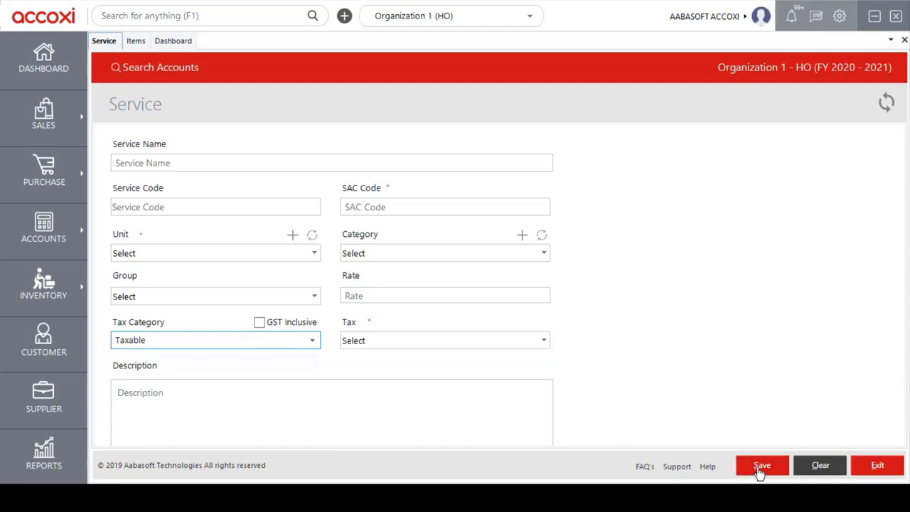
click(875, 465)
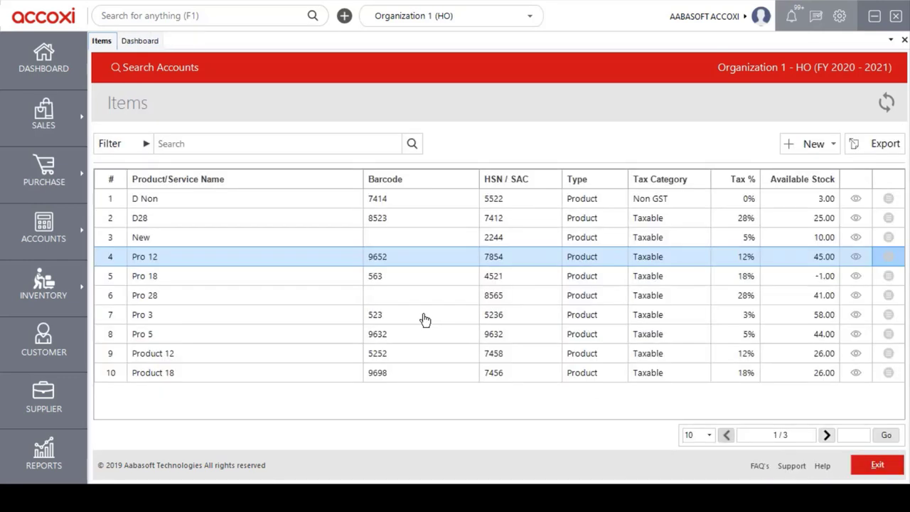